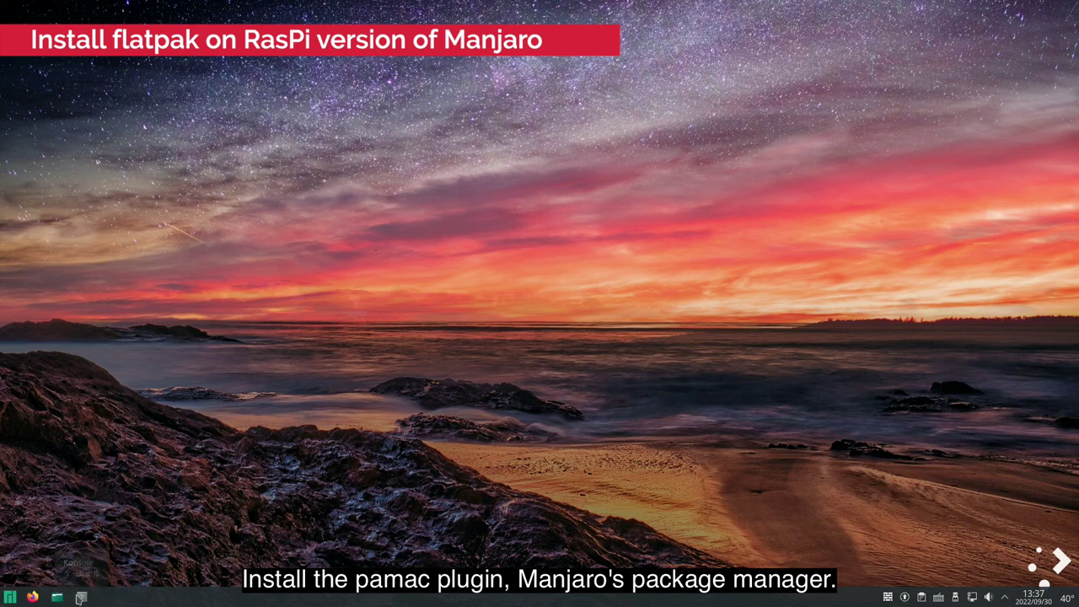
Run sudo pamac install flatpak libpamac-flatpak-plugin in the terminal, entering the account password and approving the transaction
text(sudo pamac install flatpak li)
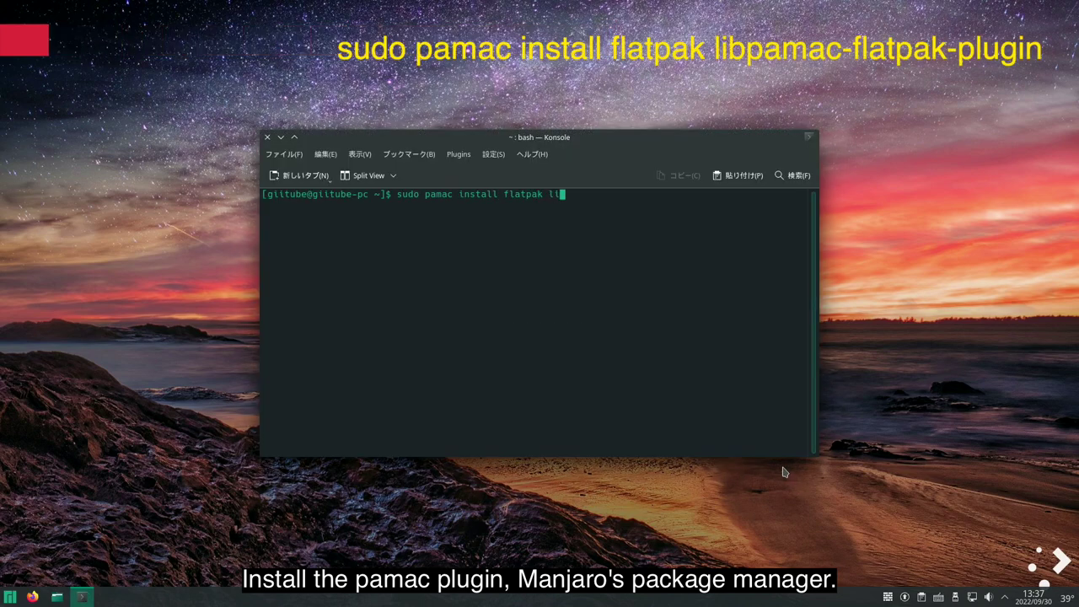
text(bpamac-flatpak-plugin)
key(Return)
key(Return)
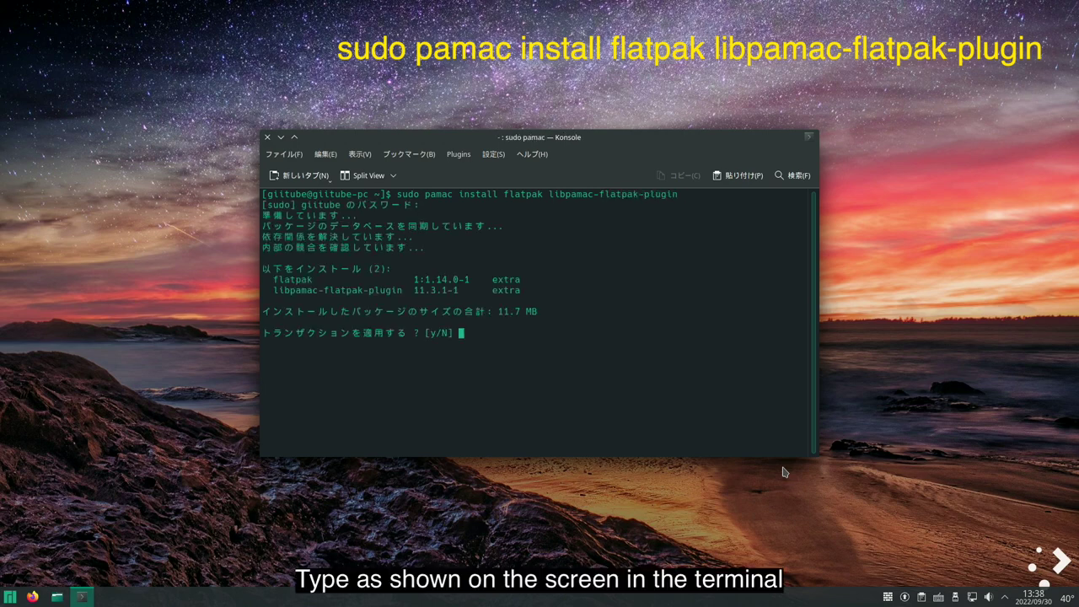
text(y)
key(Return)
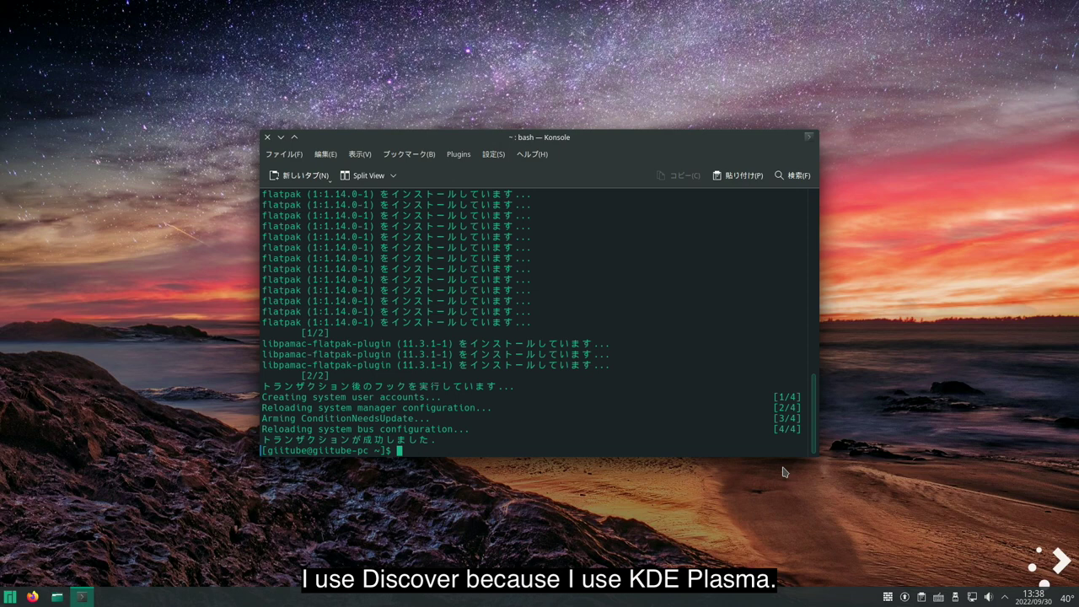
Install Discover by running pamac install discover and accepting its prompts
text(pamac install discover)
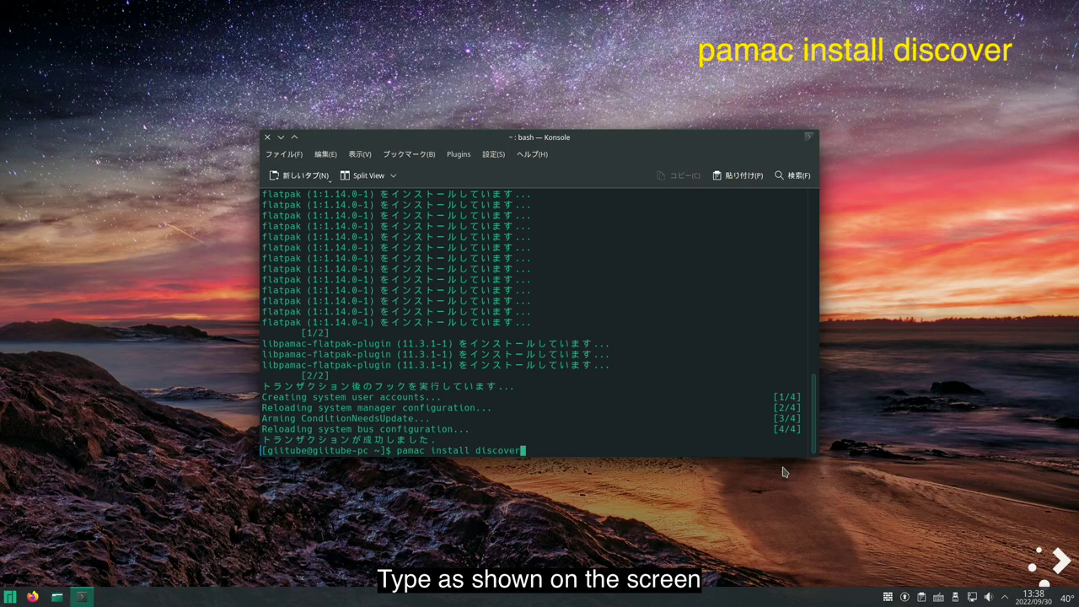
key(Return)
key(Return)
key(Return)
key(Return)
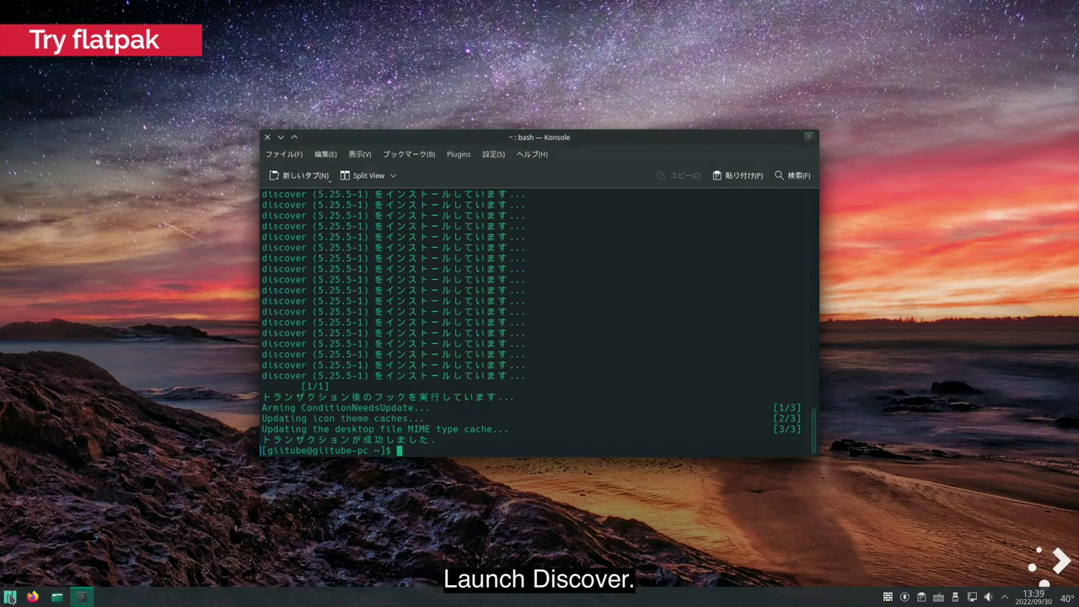
Launch Discover from the System applications and open its updates page
click(11, 596)
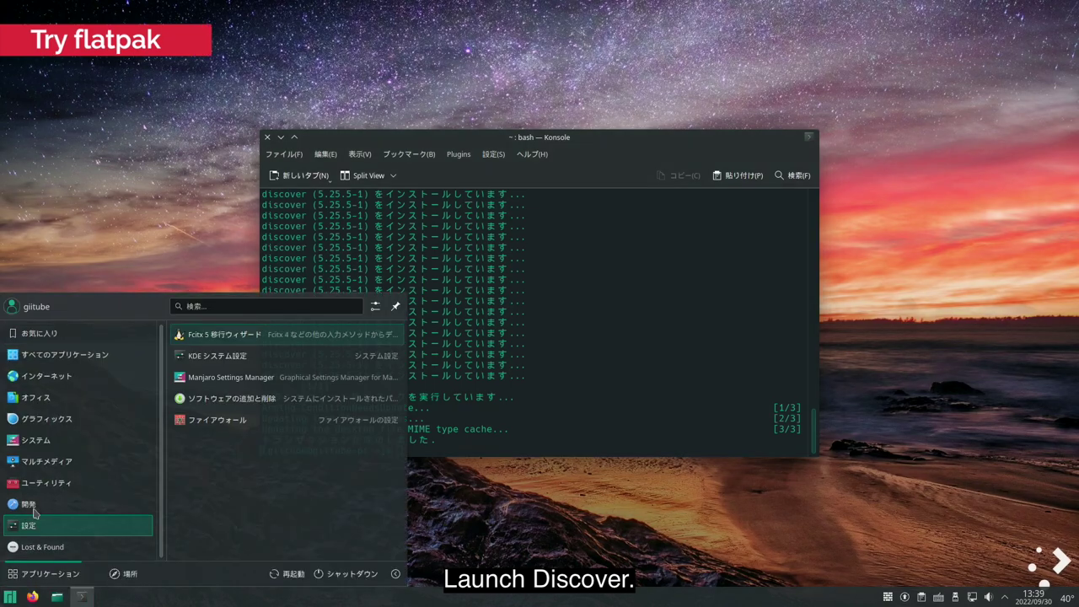
mouse_move(36, 440)
click(213, 385)
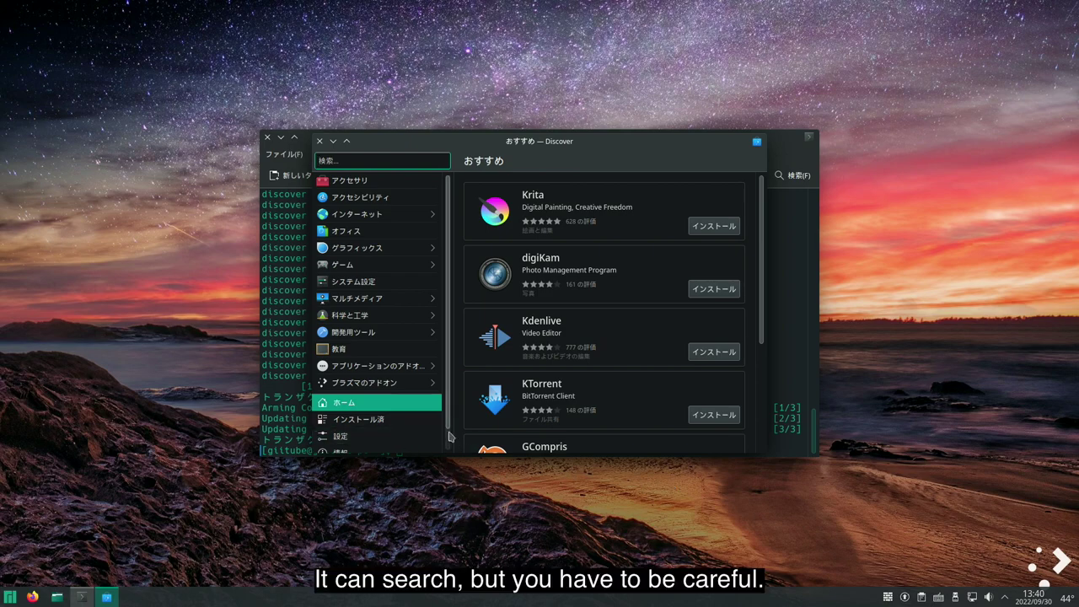
scroll(449, 437, down, 1)
click(410, 450)
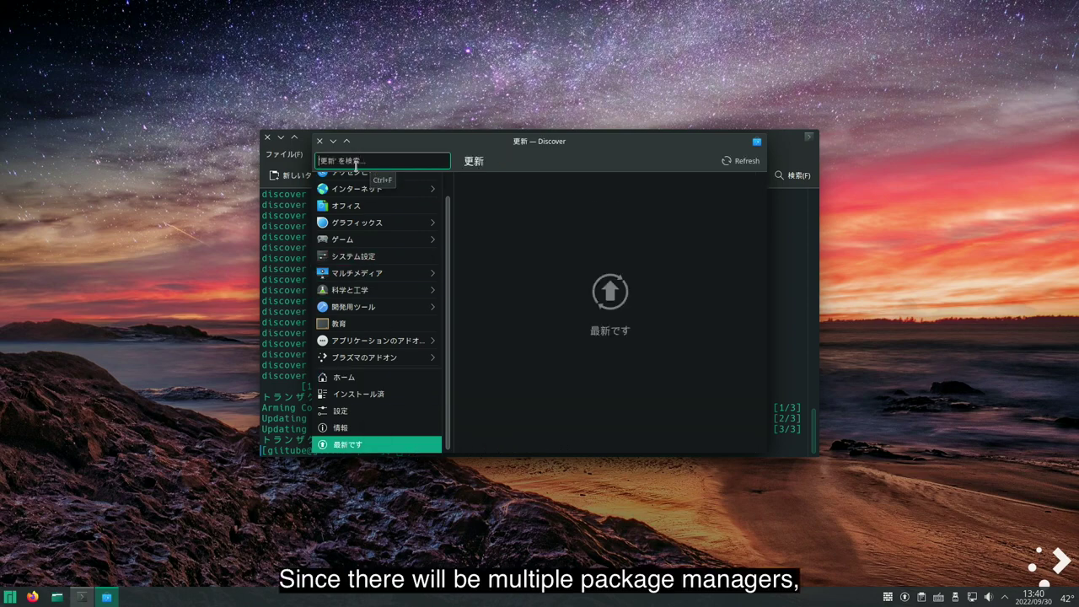
Search Discover for vlc and check for VLC among the installed multimedia applications
text(vlc)
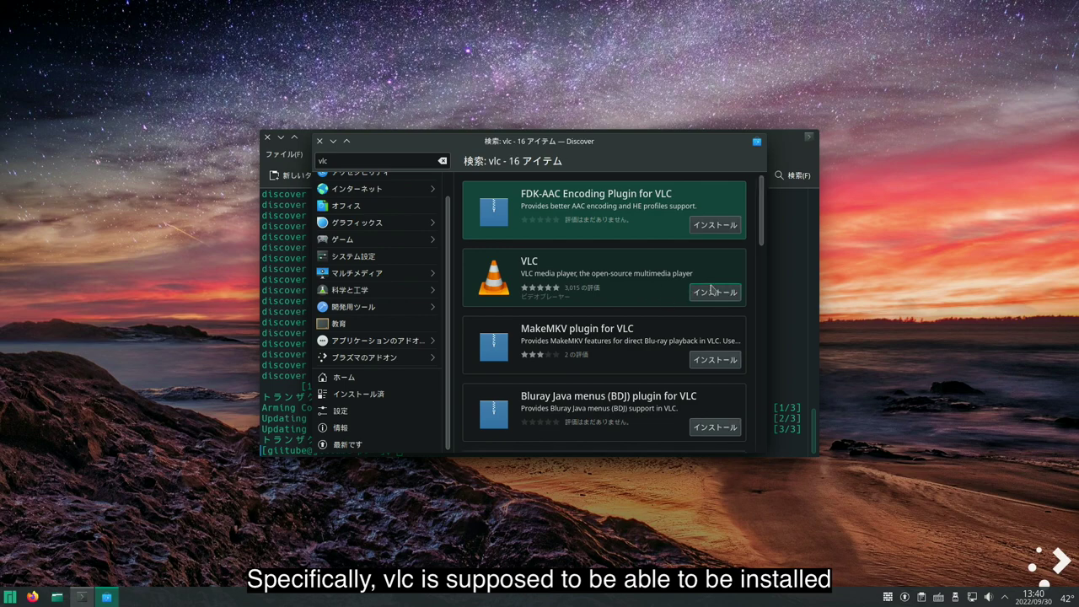
click(10, 598)
mouse_move(29, 462)
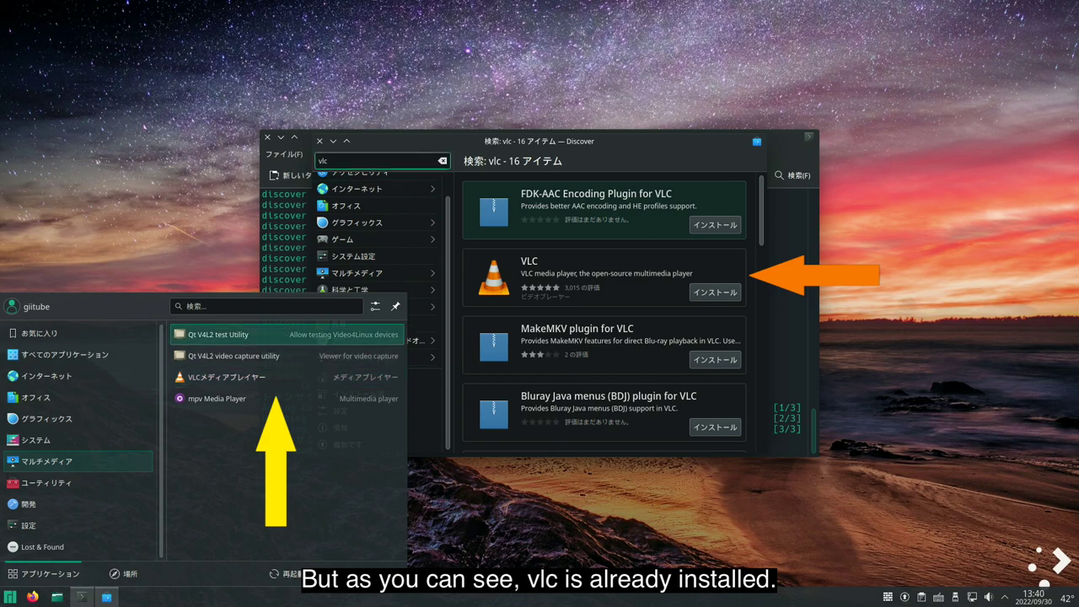
Return to Discover's featured page, browse the multimedia category for VLC, and leave the category
click(320, 178)
click(319, 181)
click(319, 180)
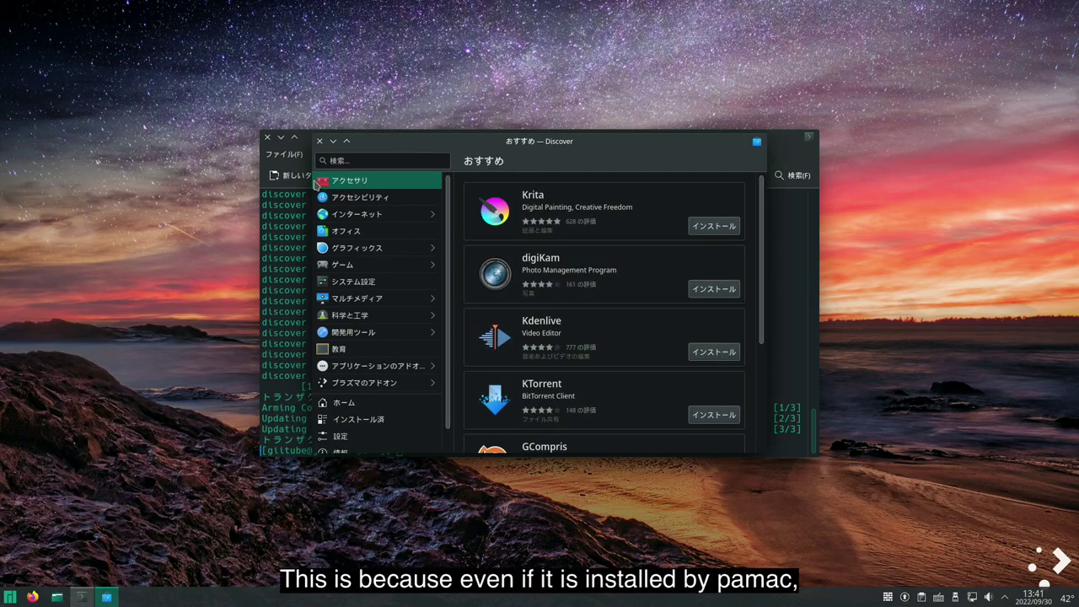
click(366, 301)
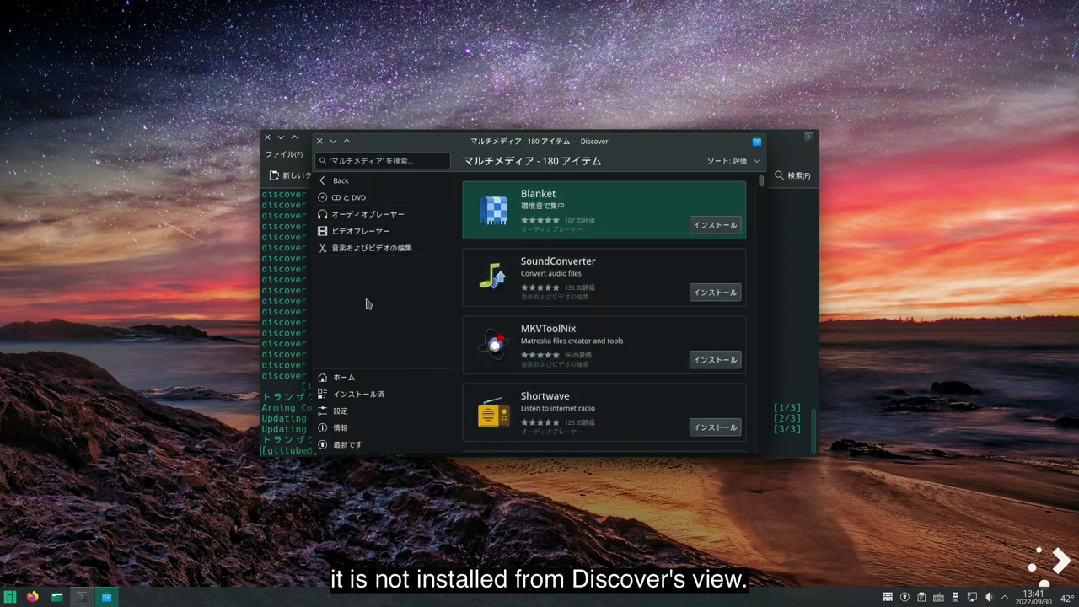
scroll(582, 312, down, 1)
scroll(590, 310, down, 3)
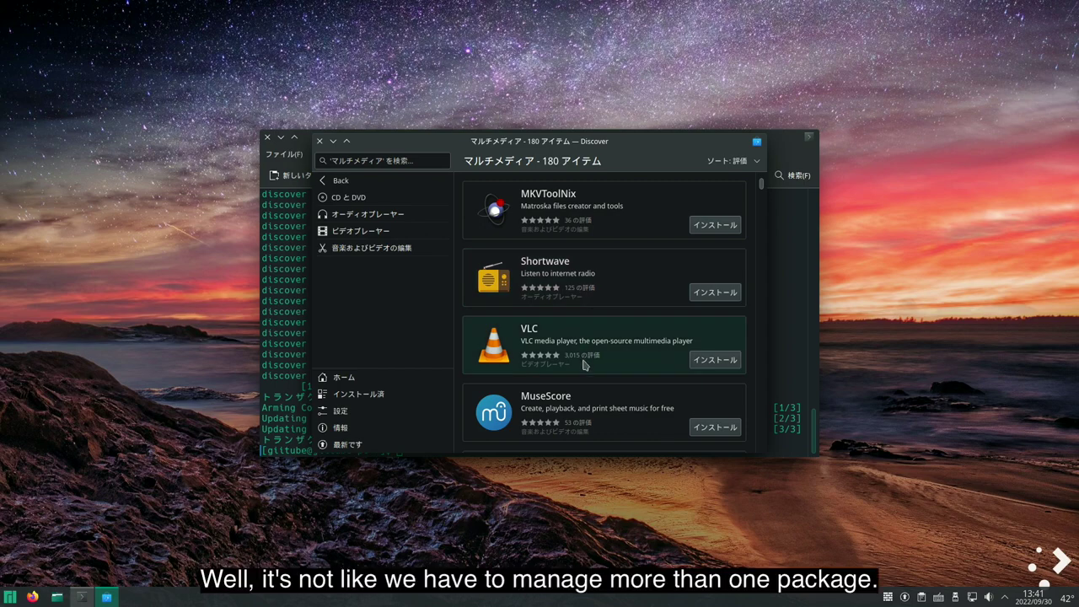
click(323, 182)
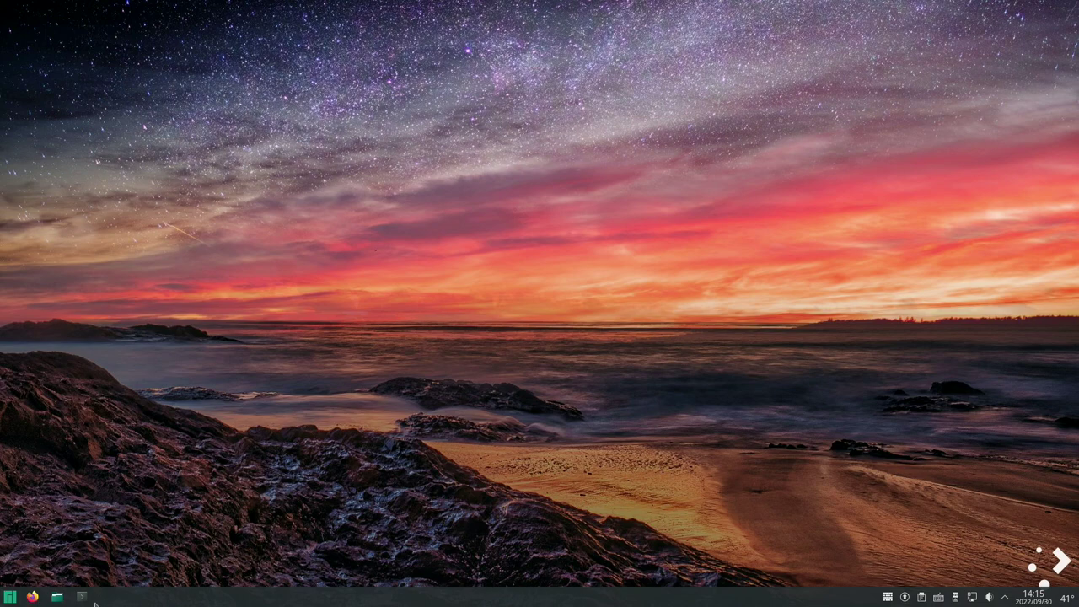
Remove Discover by running sudo pamac remove discover in a terminal, entering the account password and approving the transaction
click(82, 596)
mouse_move(83, 600)
text(su)
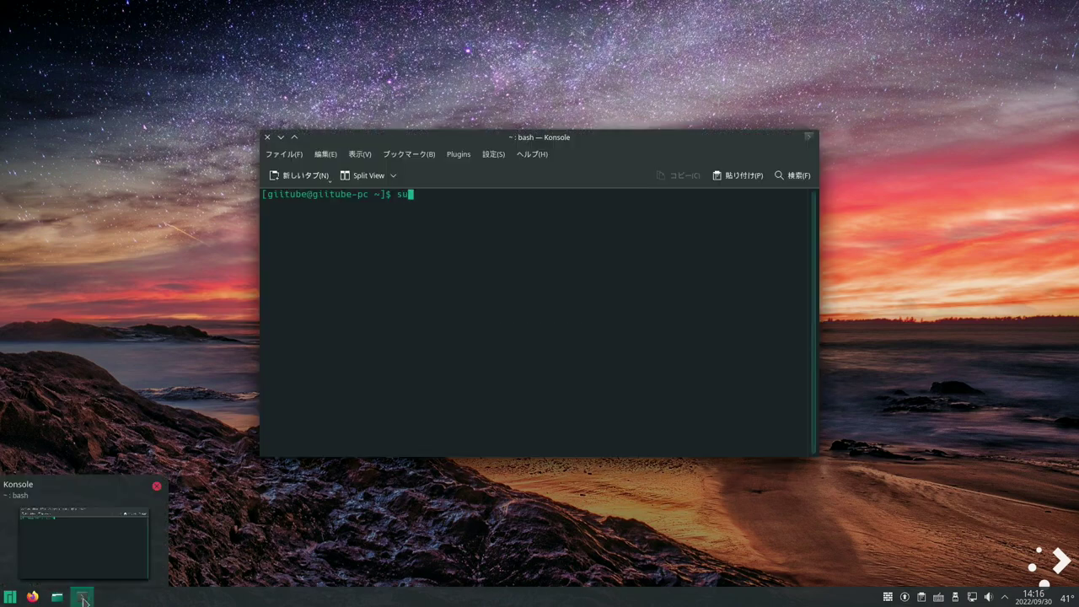
text(do pama)
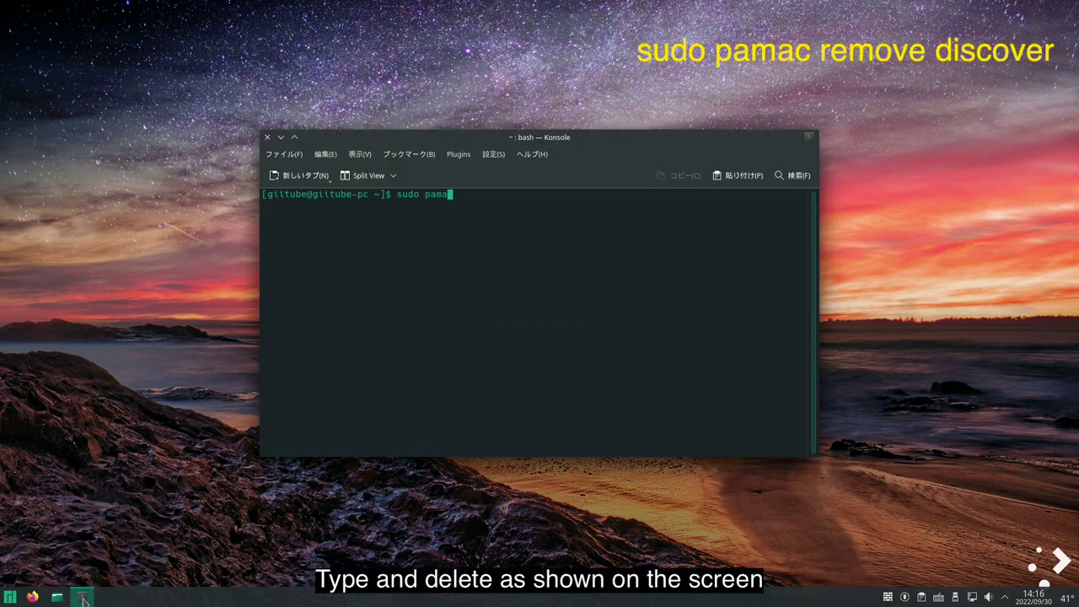
text(c remove discover)
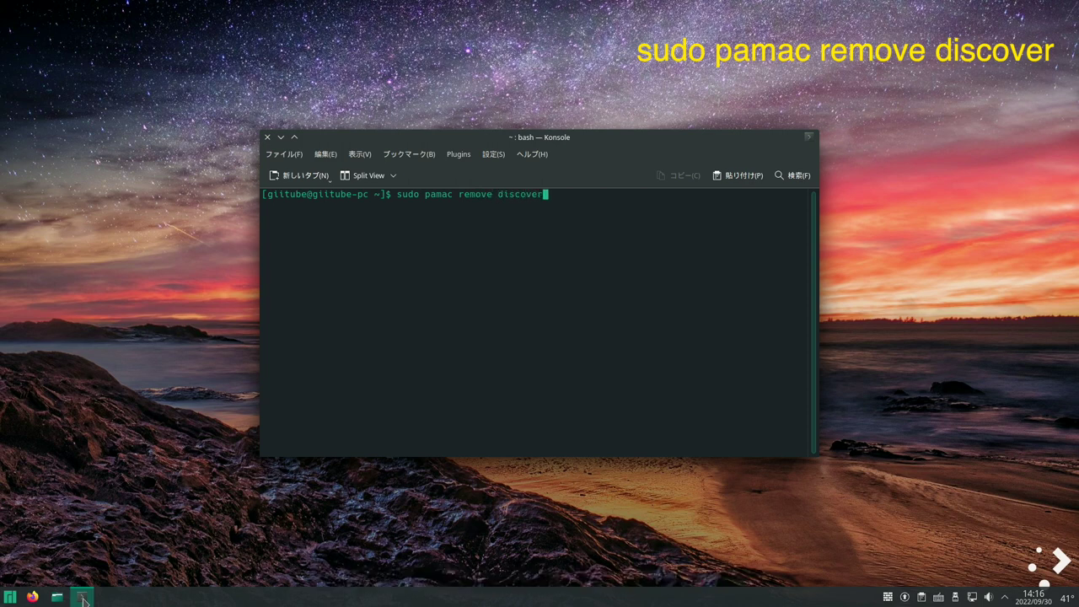
key(Return)
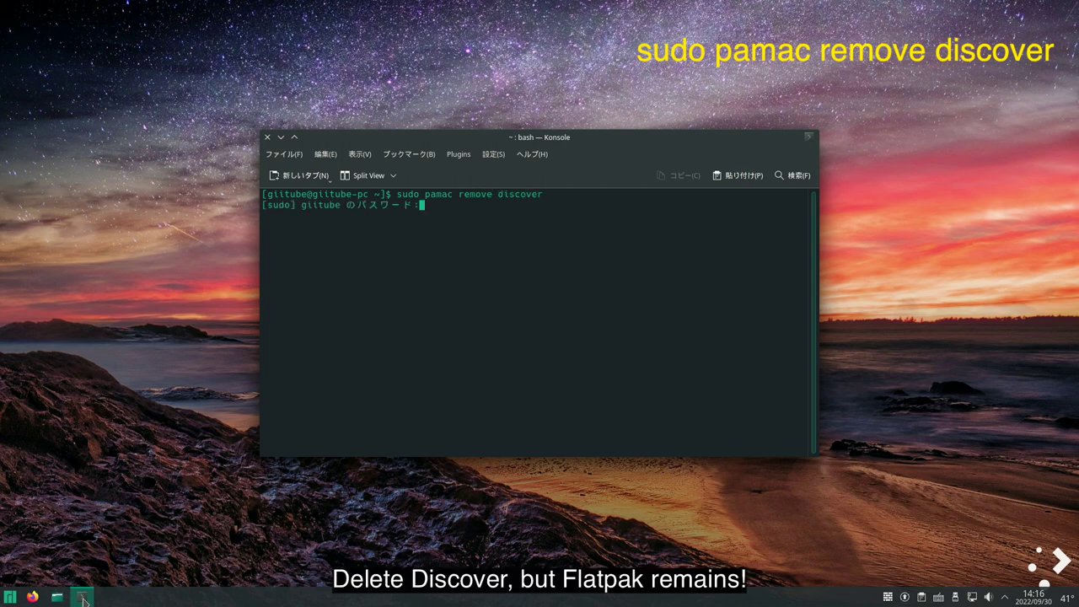
key(Return)
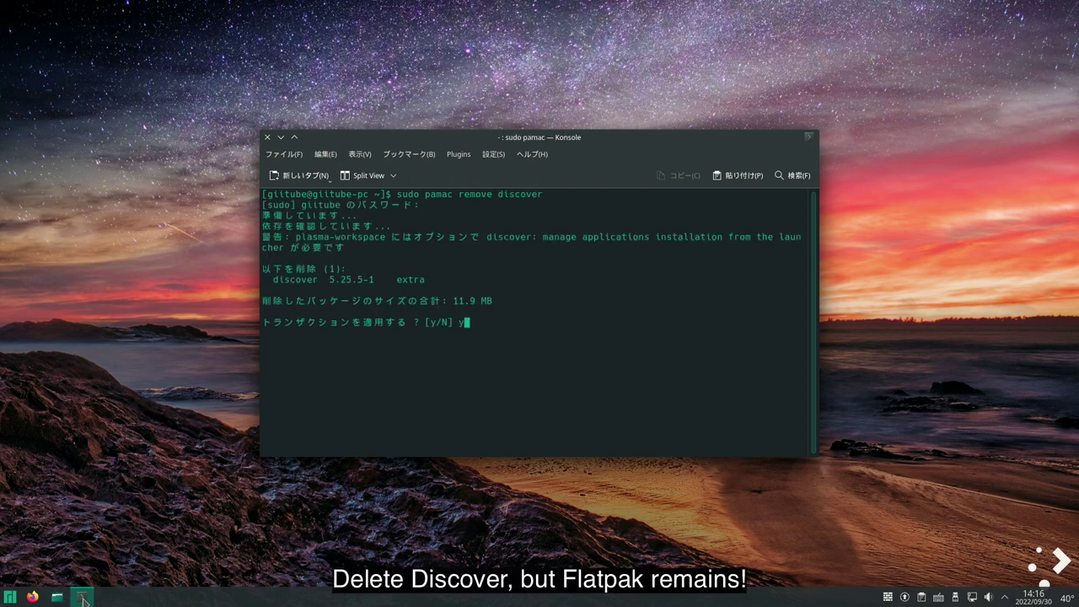
key(Return)
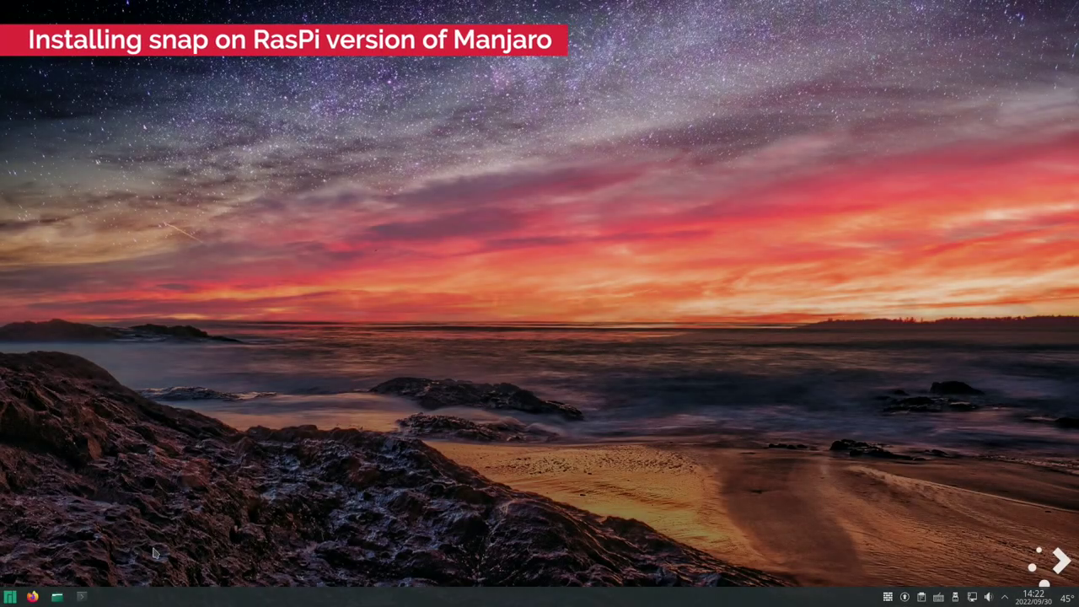
Run pamac install snapd libpamac-snap-plugin in a new terminal, skipping the optional dependency and approving the transaction
key(ctrl+alt+t)
text(pamac install snap)
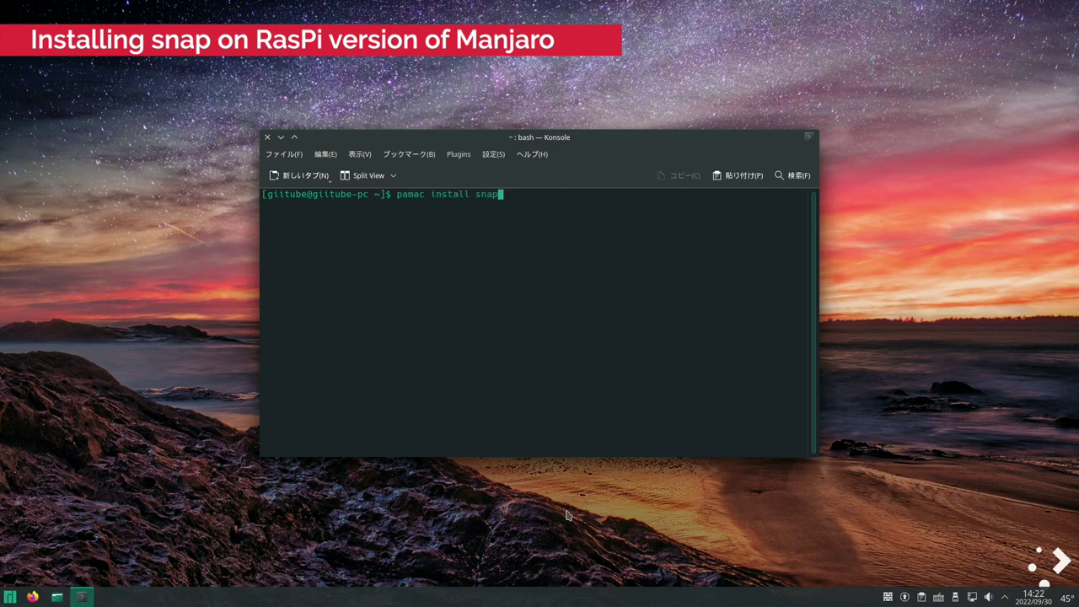
text(d libpamac-sna)
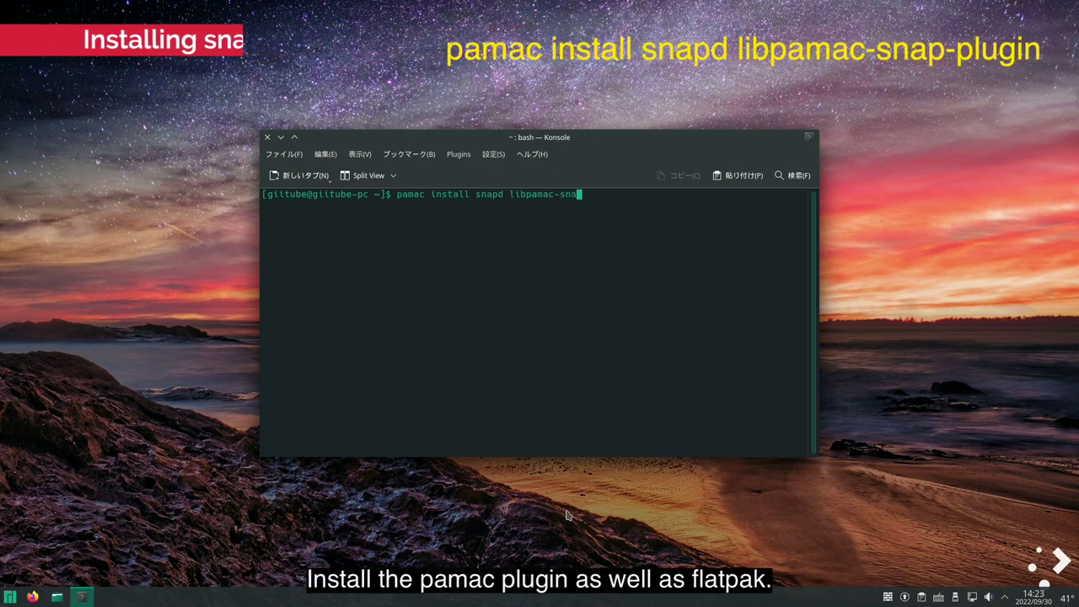
text(p-plugin)
key(Return)
key(Return)
key(Return)
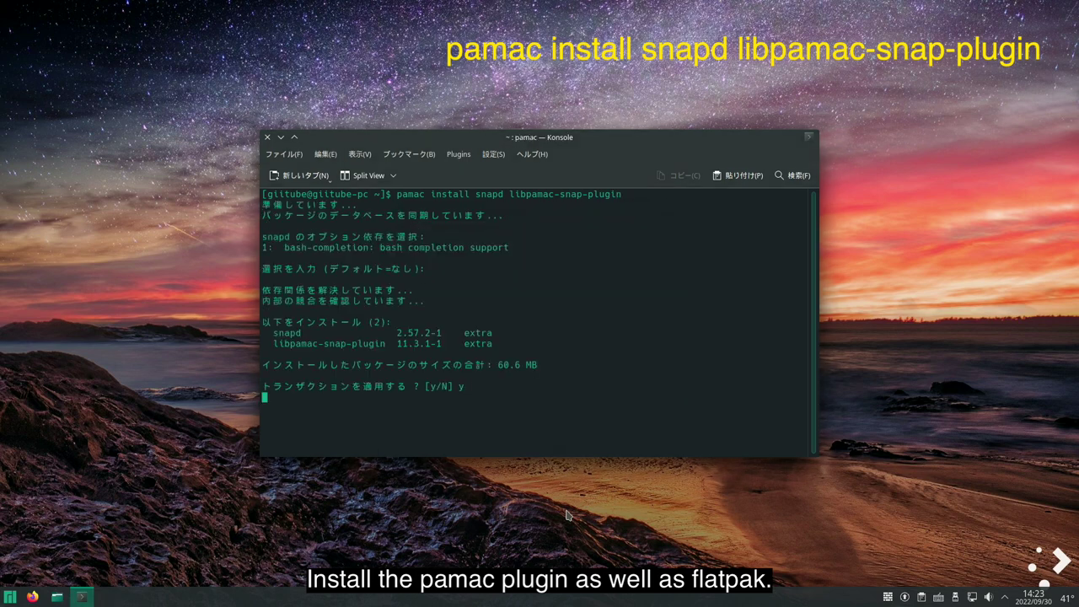
key(Return)
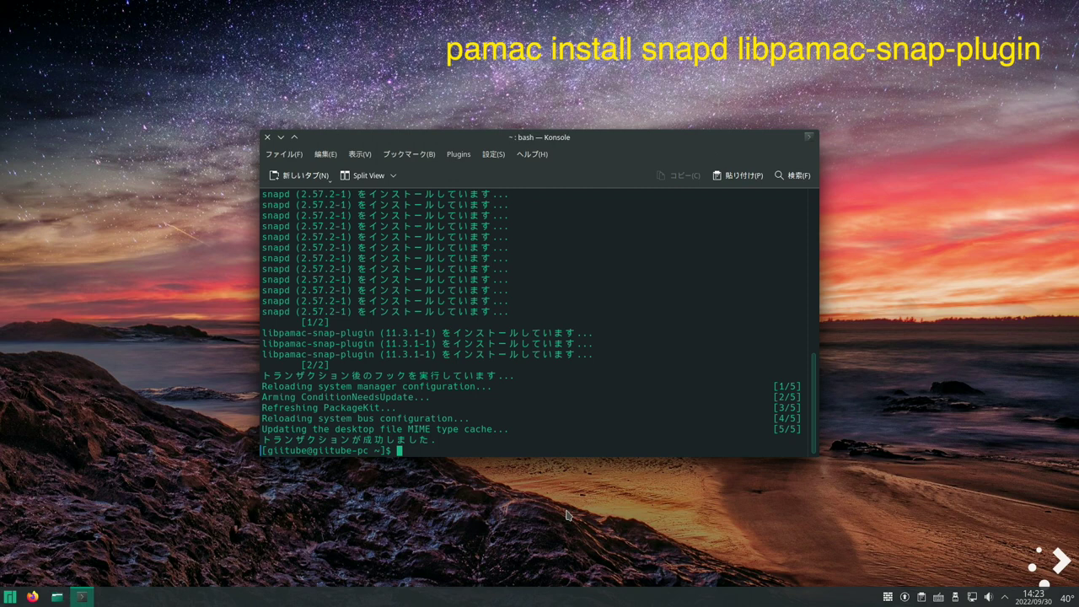
Enable and immediately start the snap socket by running sudo systemctl enable --now snapd.socket
text(sudo)
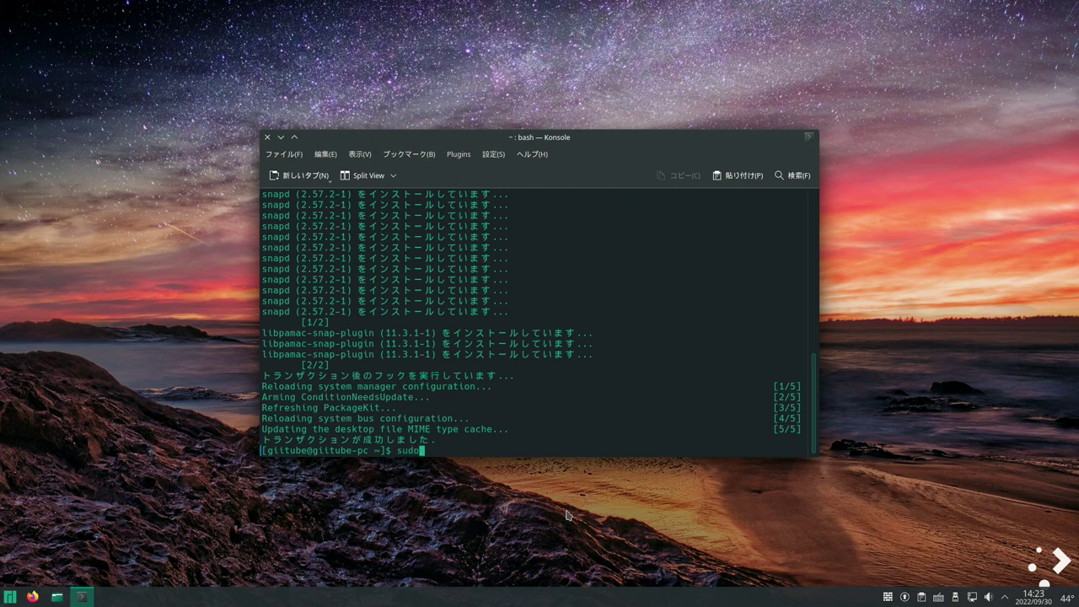
text( systemctl e)
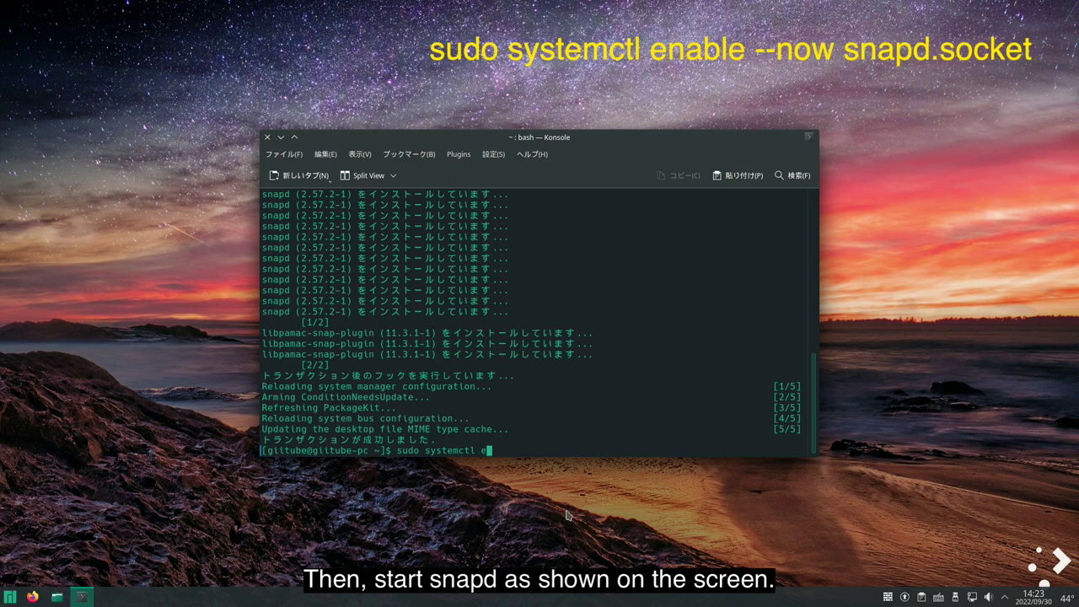
text(nable --now snapd.socket)
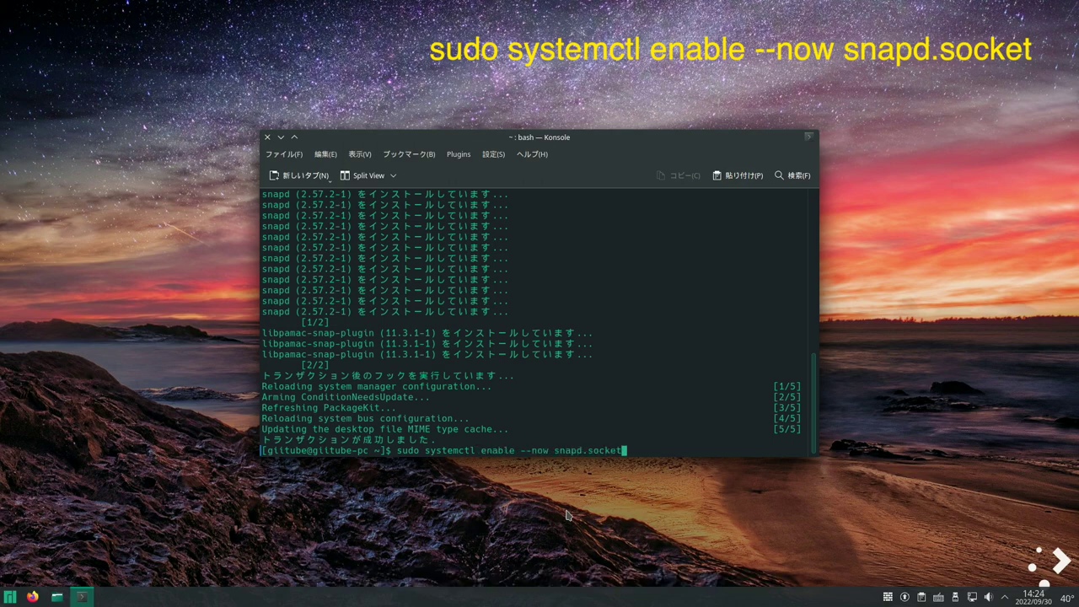
key(Return)
key(Return)
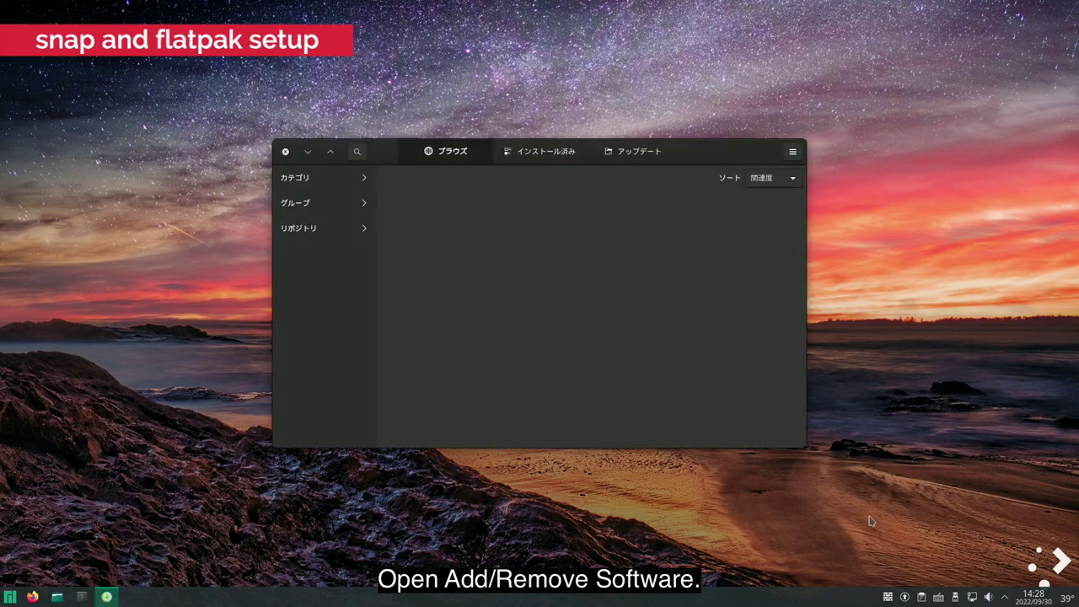
Open the preferences of Add/Remove Software and authenticate with the account password
click(792, 152)
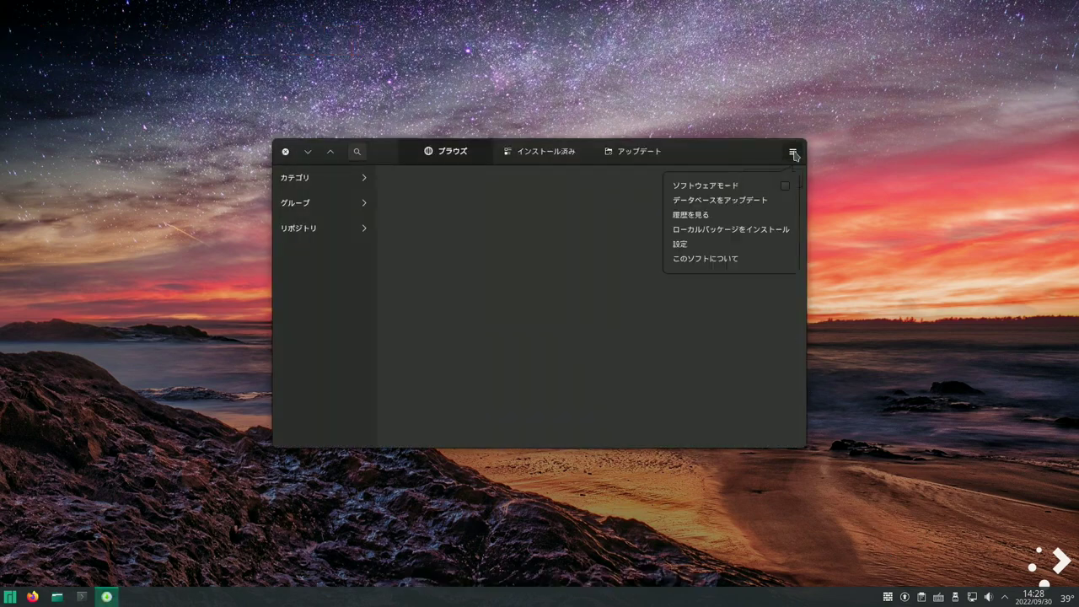
click(784, 250)
text(••)
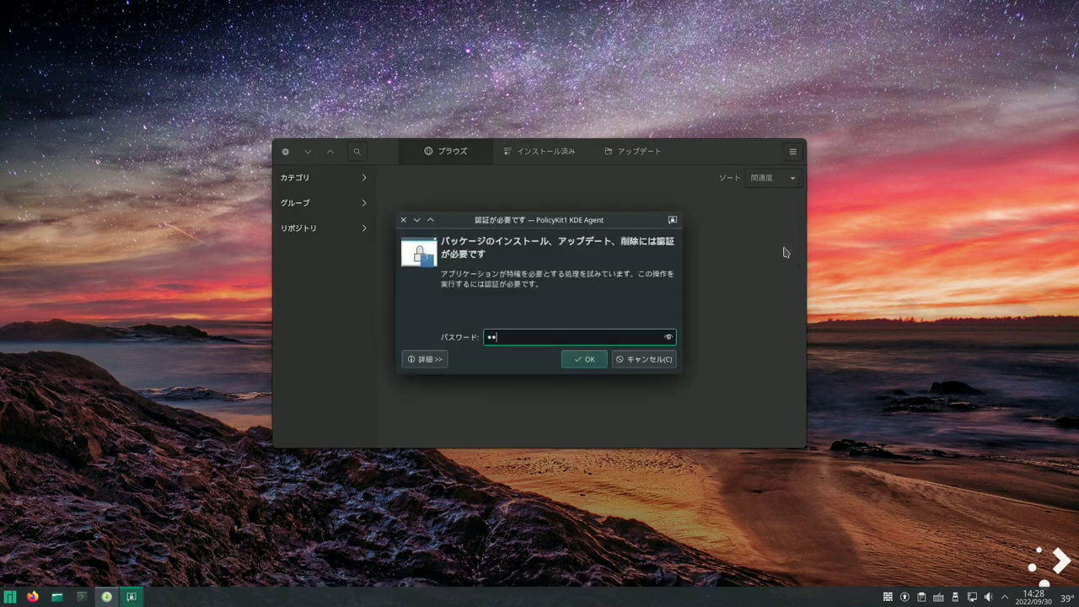
key(Return)
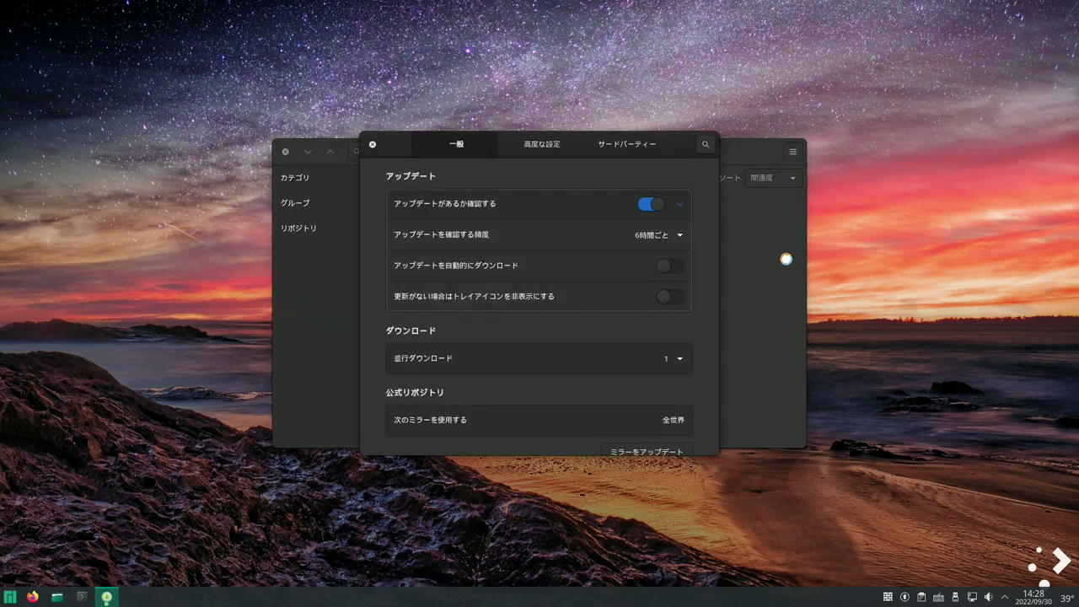
Enable Flatpak support and Snap support in the third-party preferences, and close the preferences
click(625, 145)
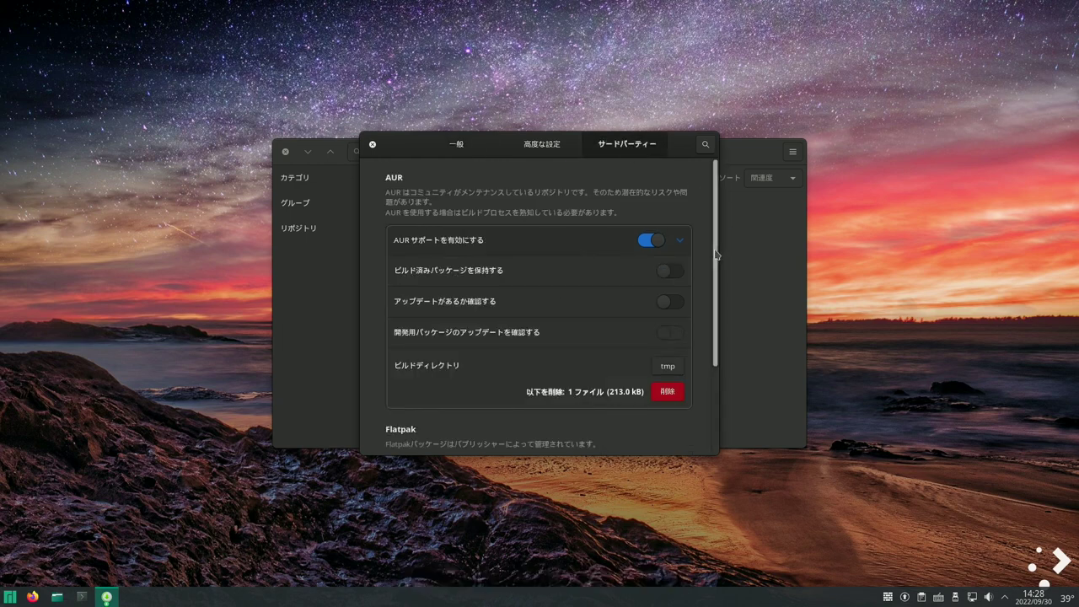
scroll(715, 254, down, 3)
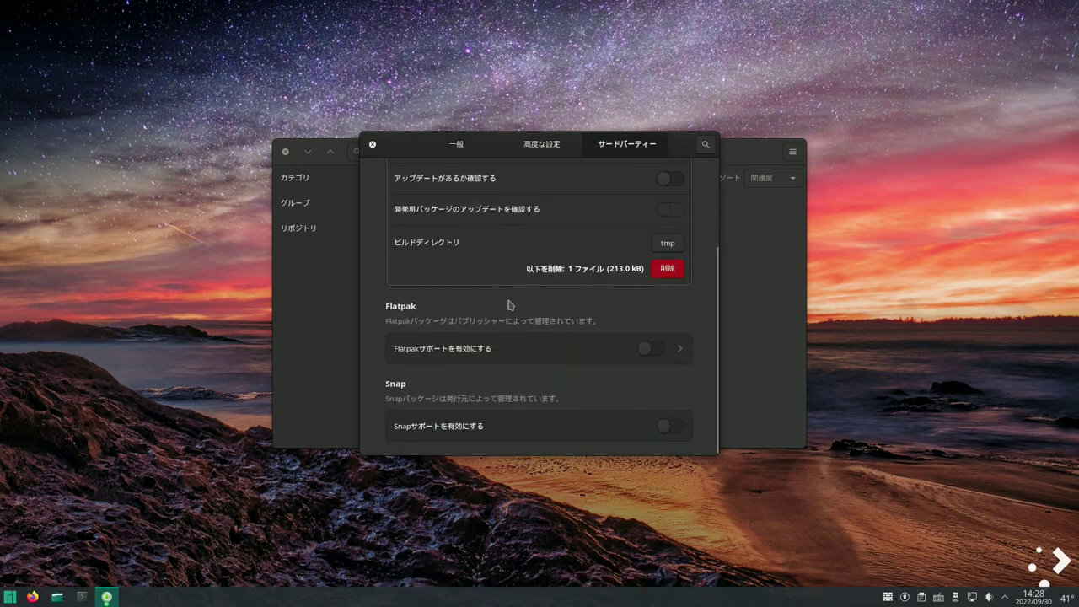
click(648, 350)
scroll(686, 414, down, 2)
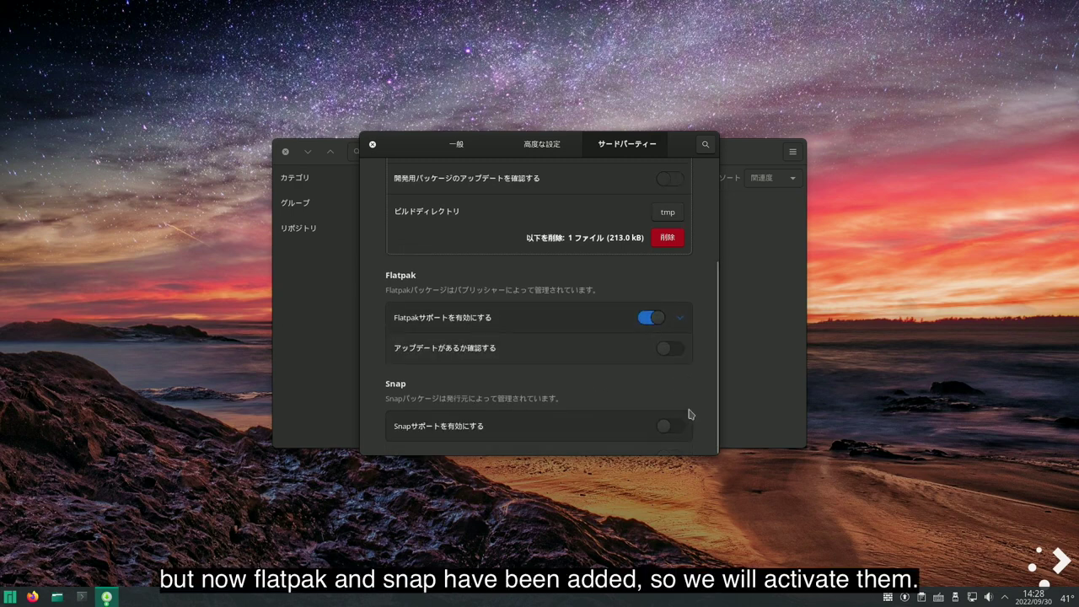
click(665, 426)
click(373, 146)
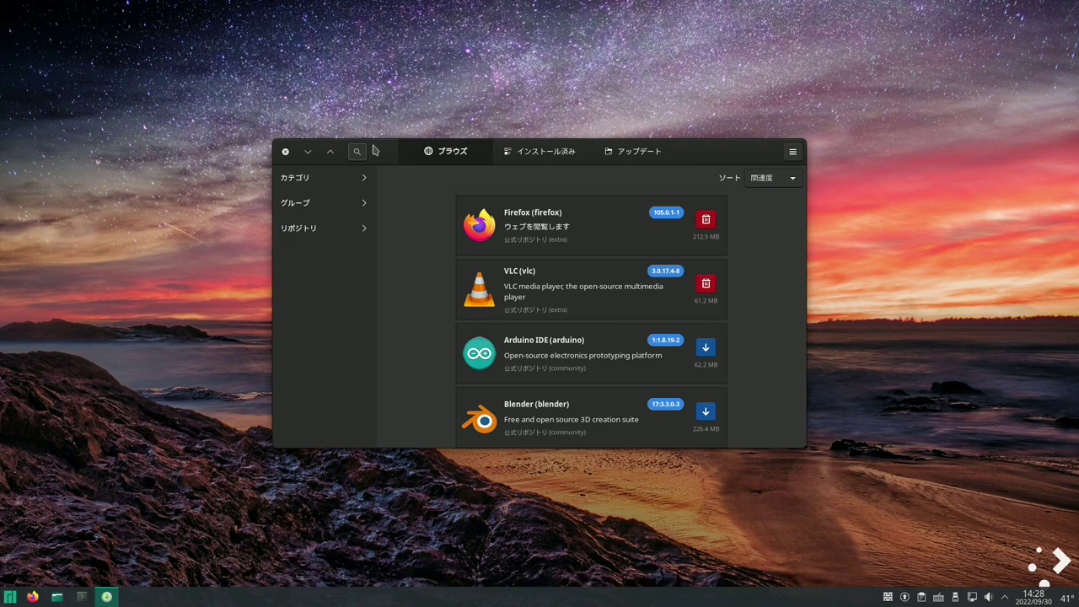
Search the available software for vlc and check the results offered by Snap
click(356, 152)
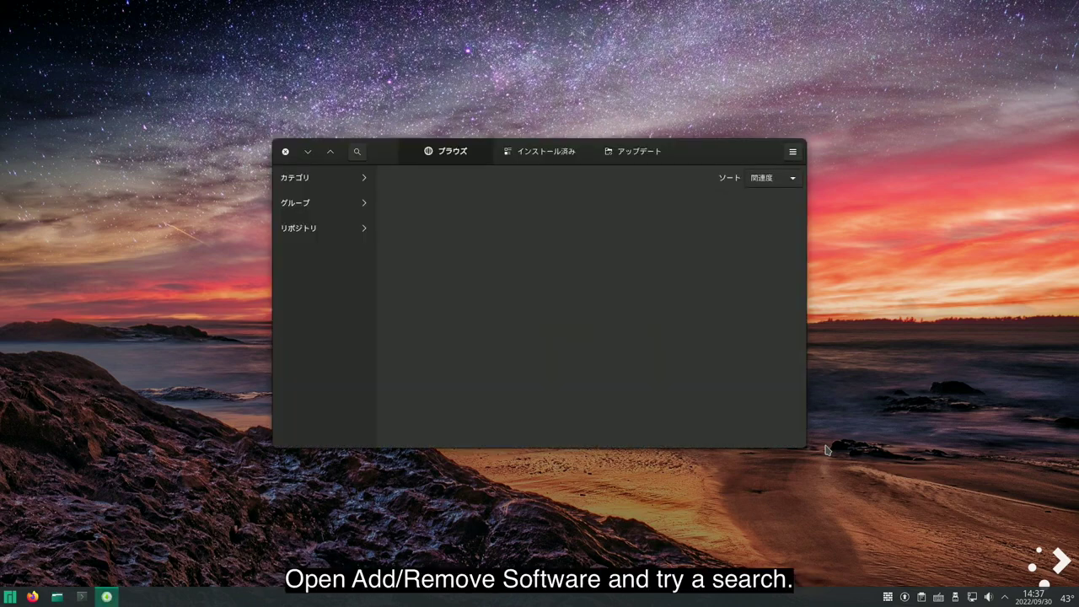
click(358, 152)
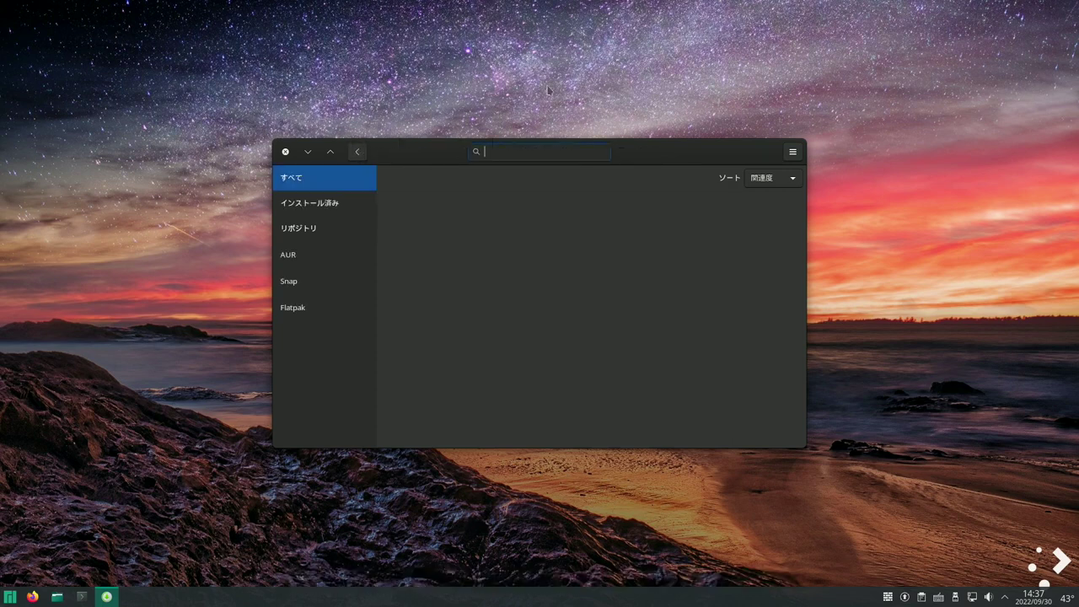
text(vlc)
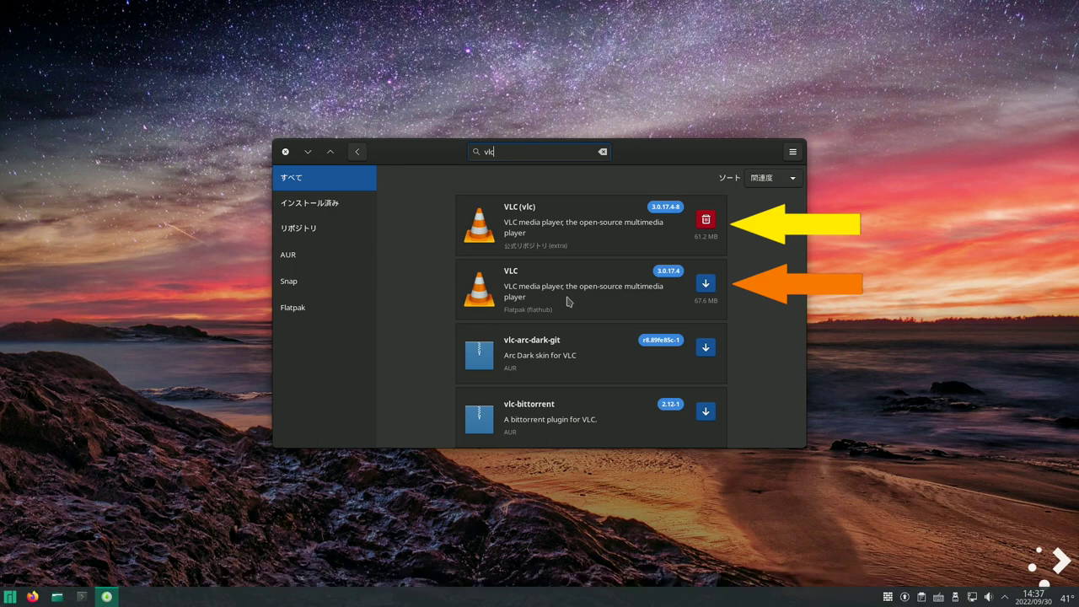
click(300, 290)
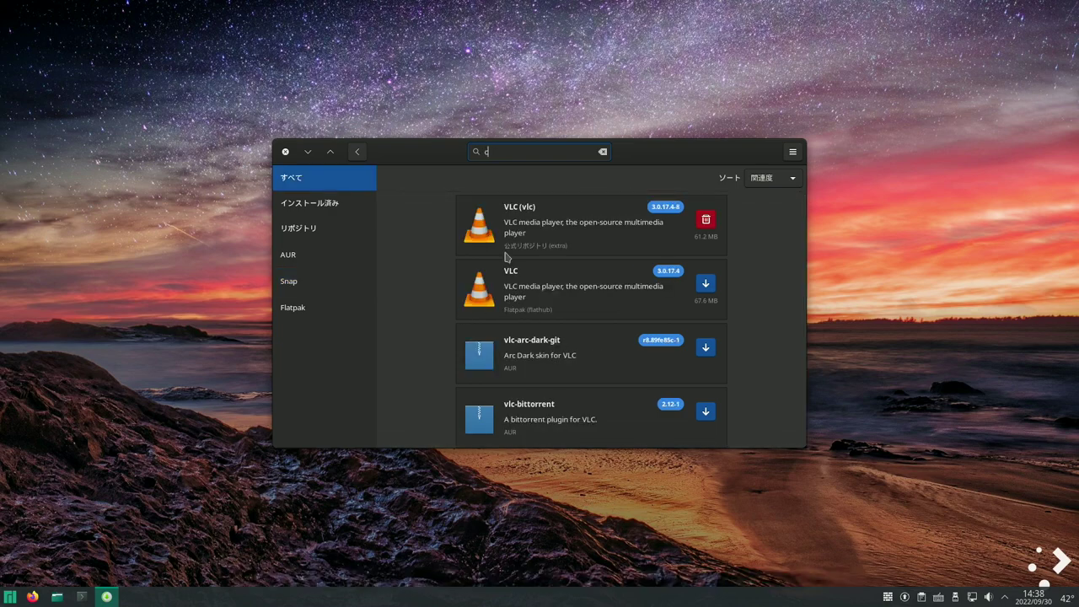
Search the available software for chromium across all sources
text(hromi)
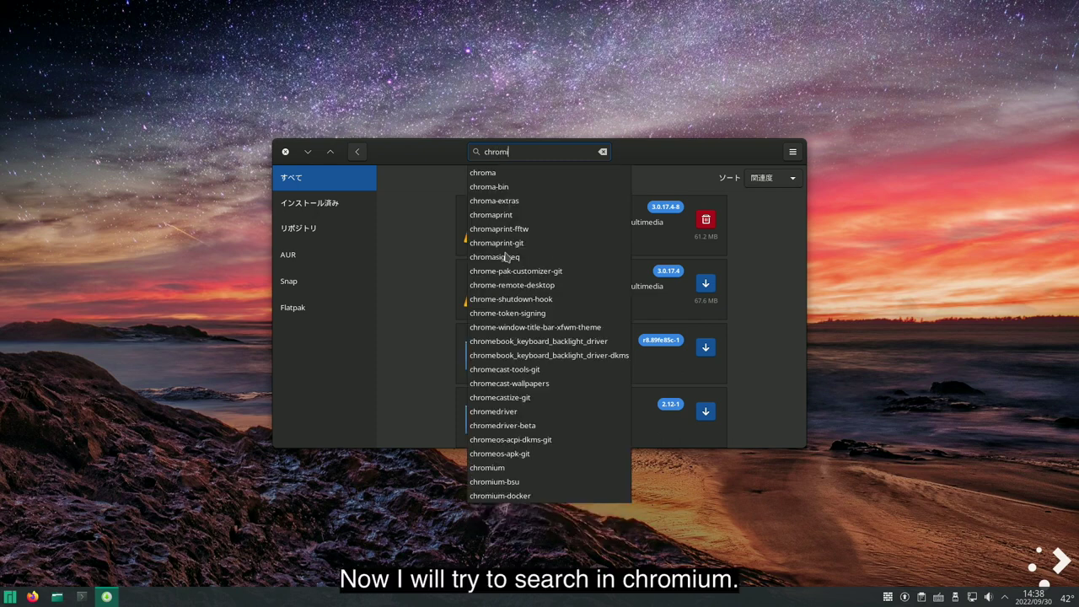
text(um)
key(Return)
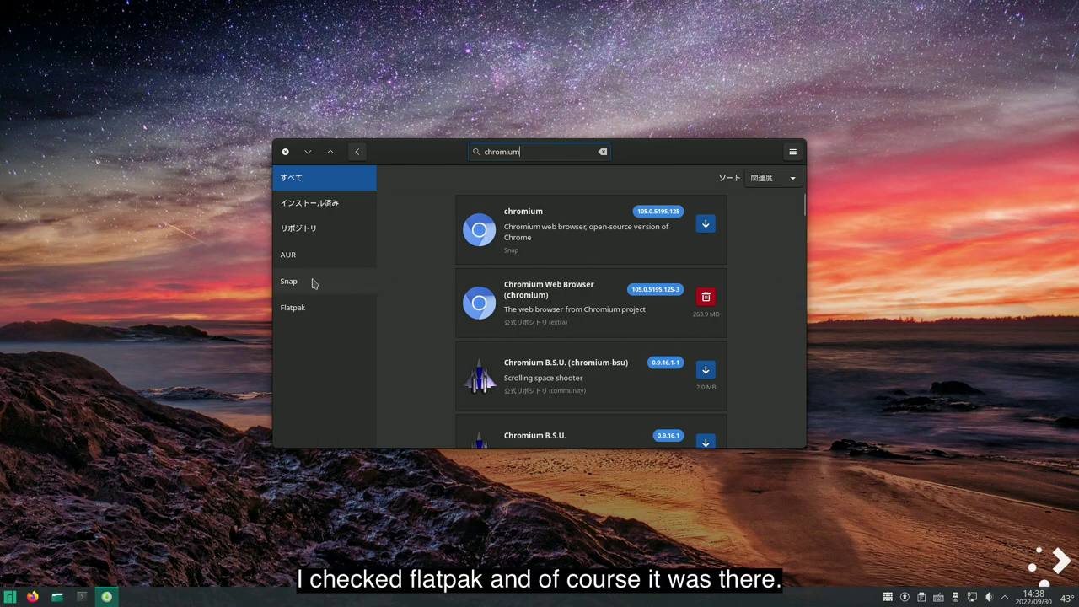
Filter the chromium results by Flatpak, Snap and AUR in turn, and look through the combined list from all sources
click(308, 309)
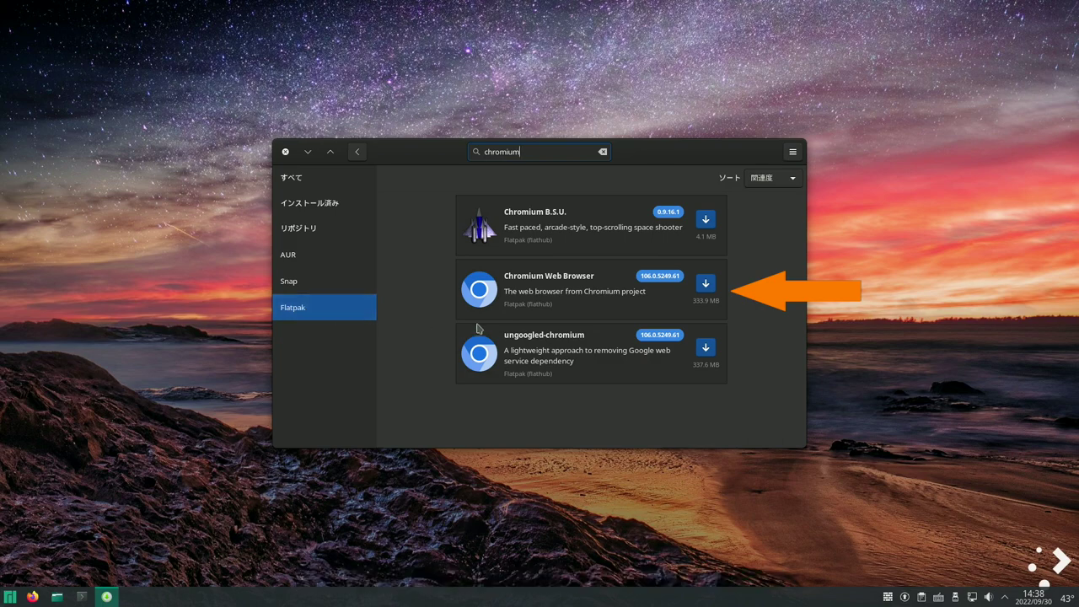
click(309, 281)
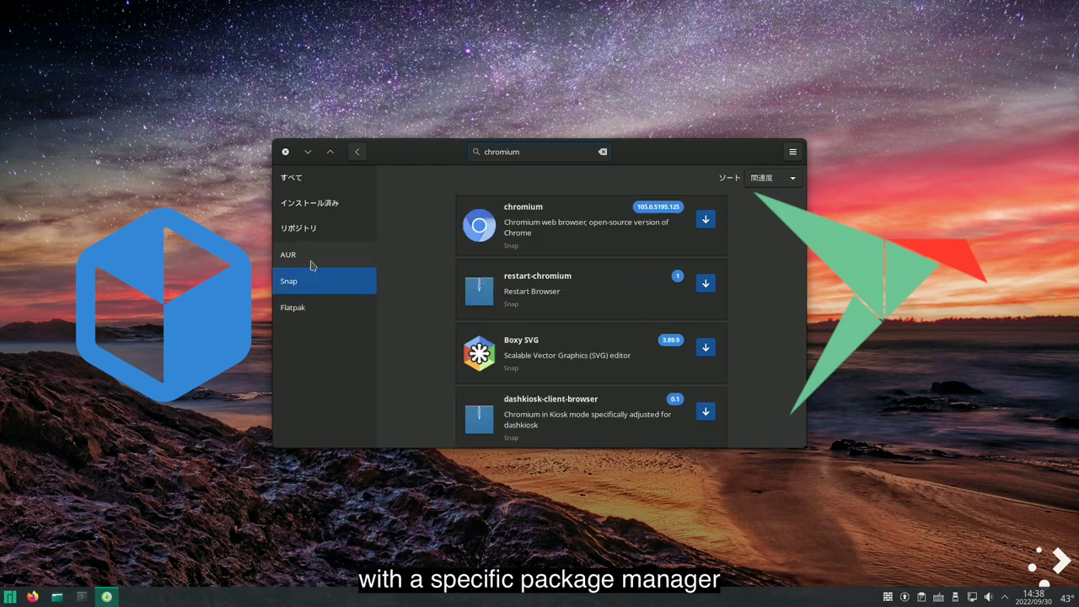
click(311, 260)
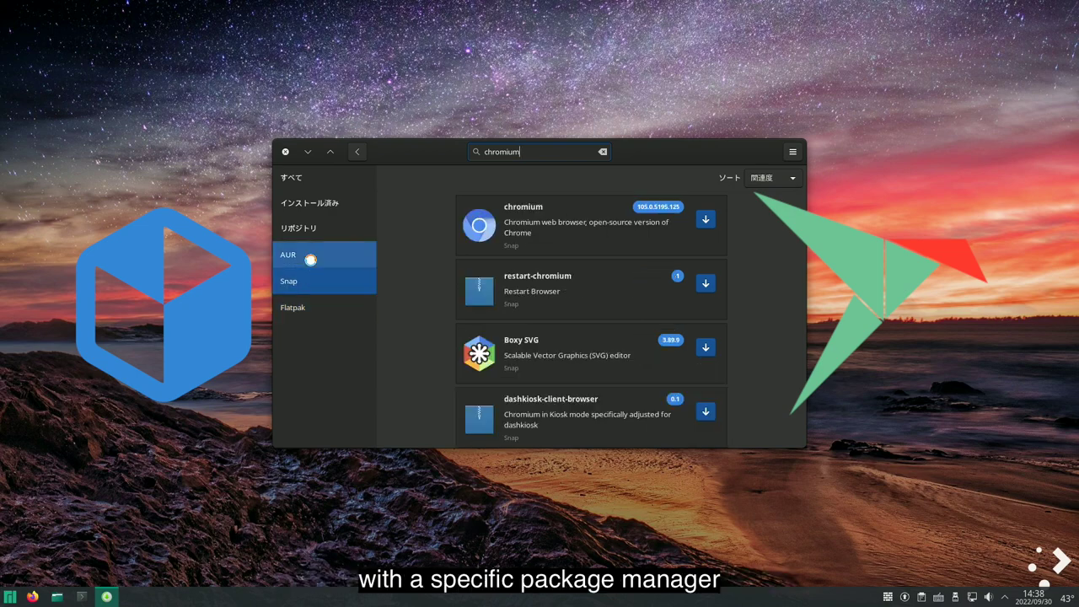
click(316, 184)
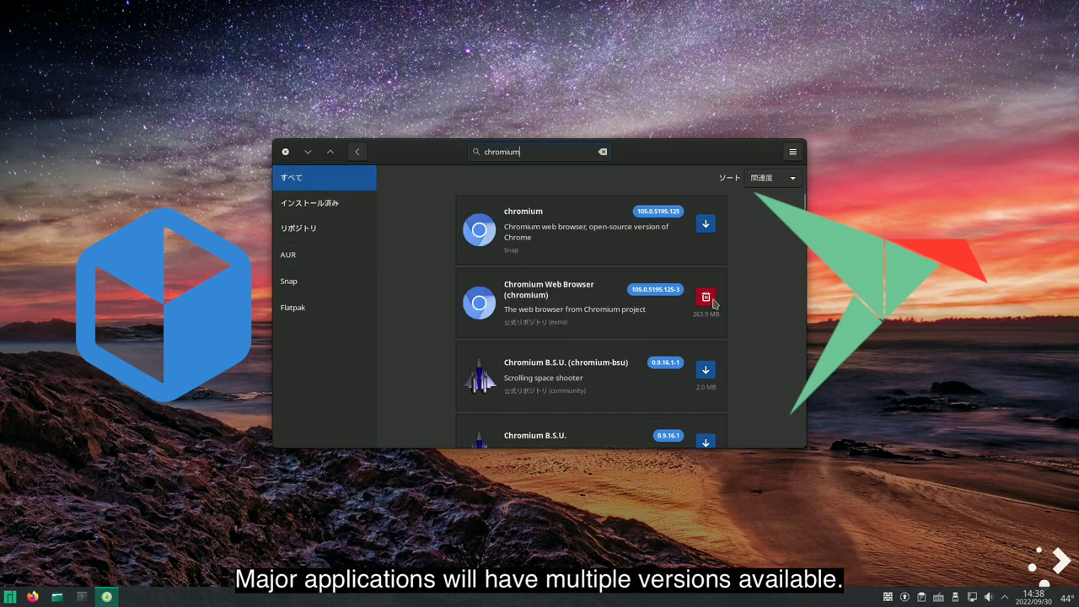
scroll(665, 332, down, 5)
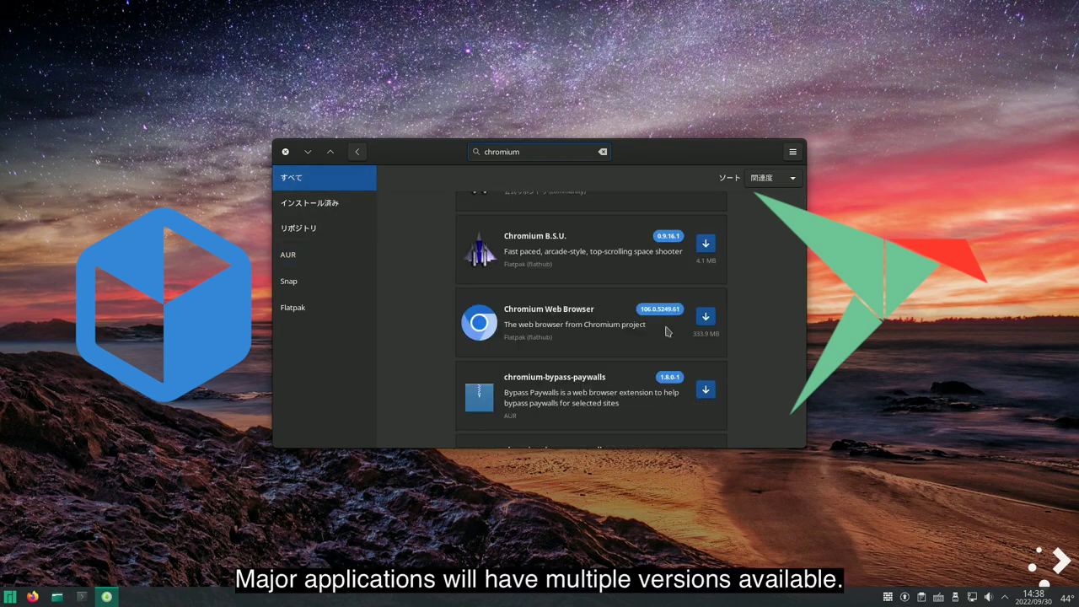
scroll(666, 332, up, 5)
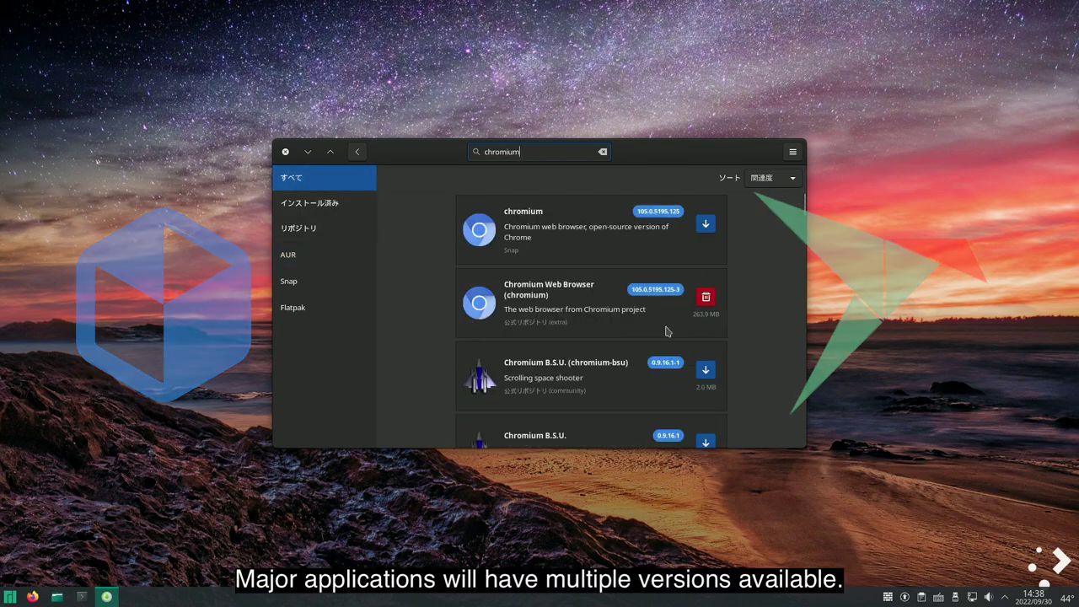